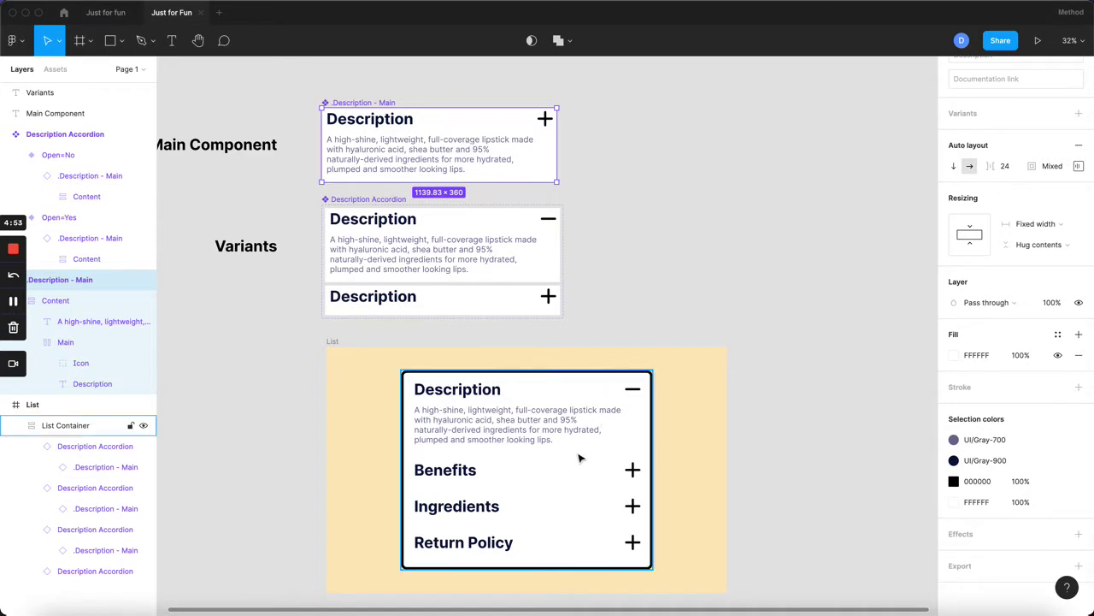
scroll(580, 459, up, 1)
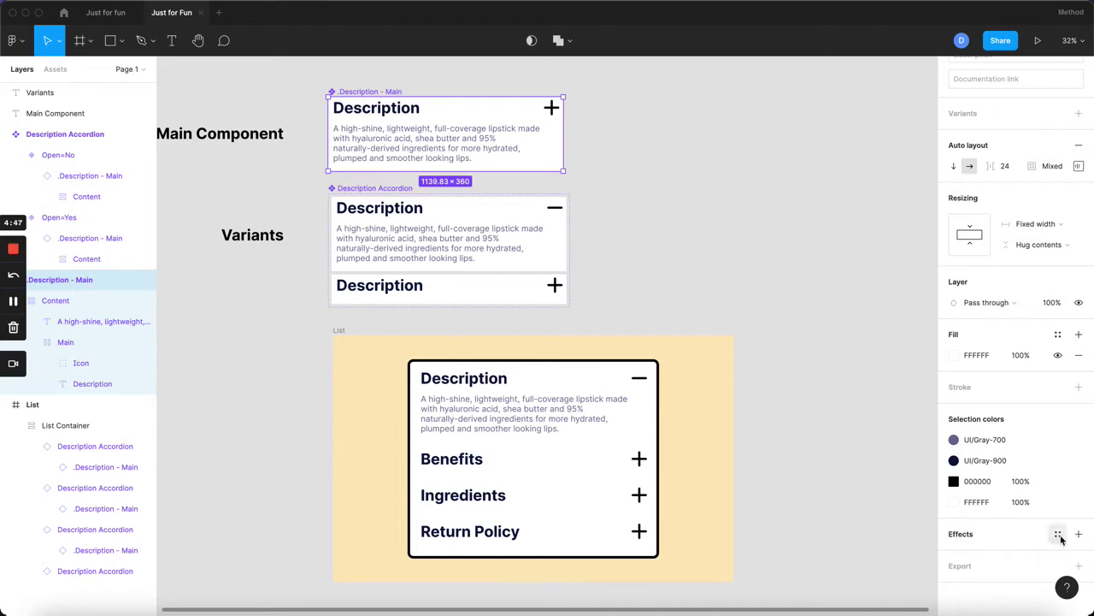
- Select the accordion List Container and view its drop shadow: X 0, Y 4, blur 4, black 25%
click(1079, 534)
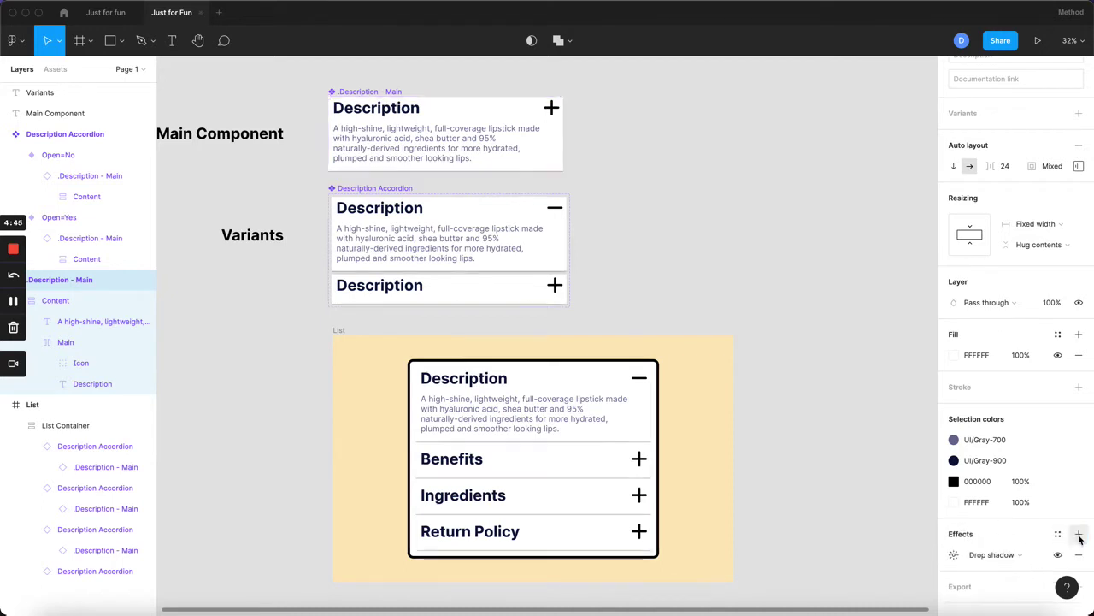
click(565, 414)
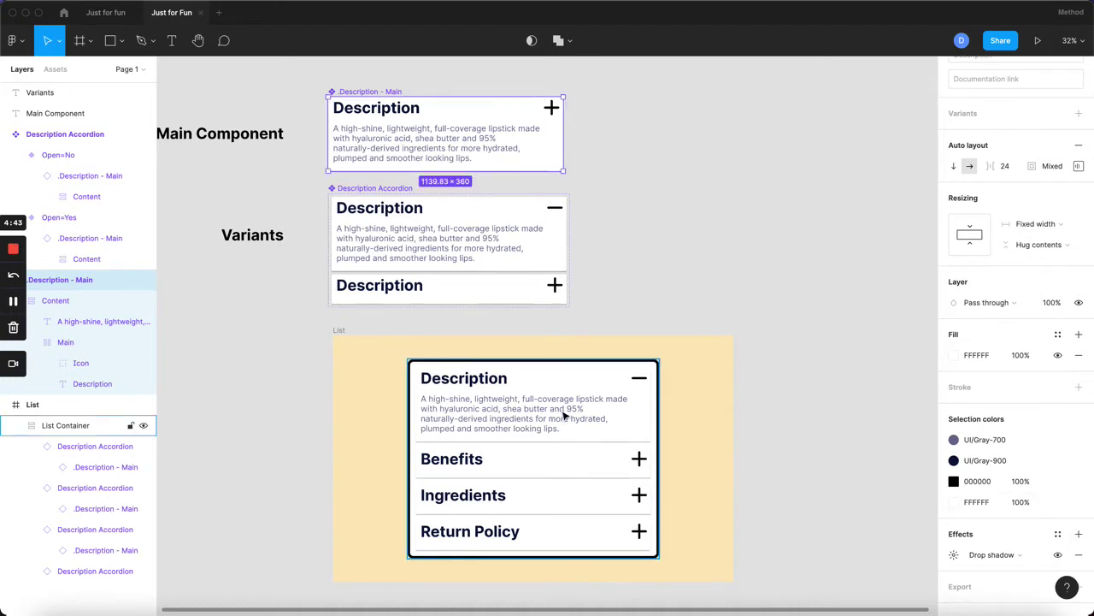
scroll(565, 415, down, 2)
scroll(564, 416, up, 2)
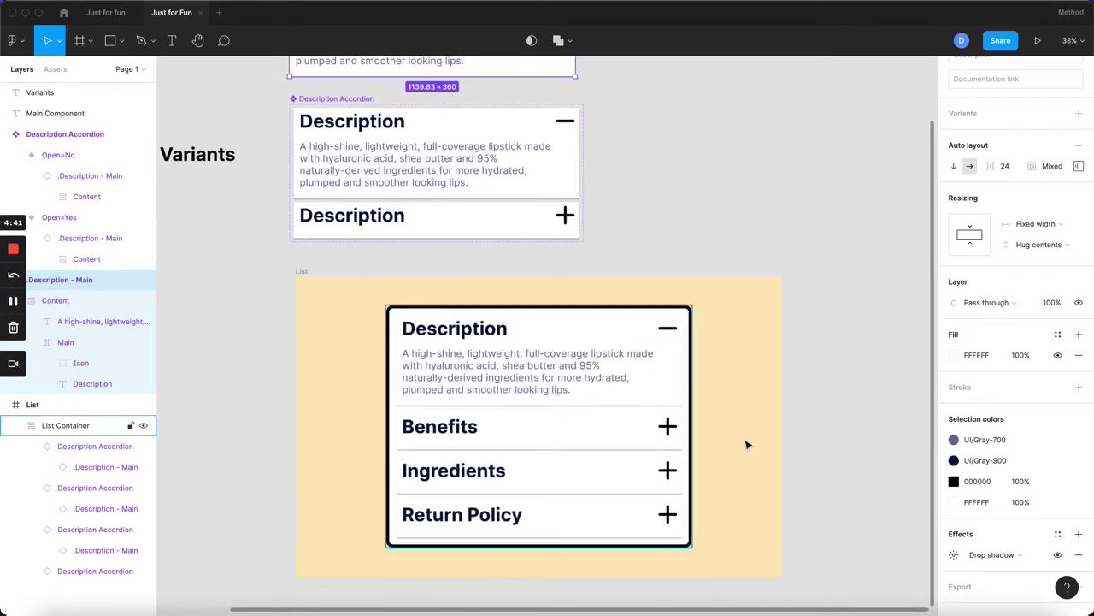
click(955, 556)
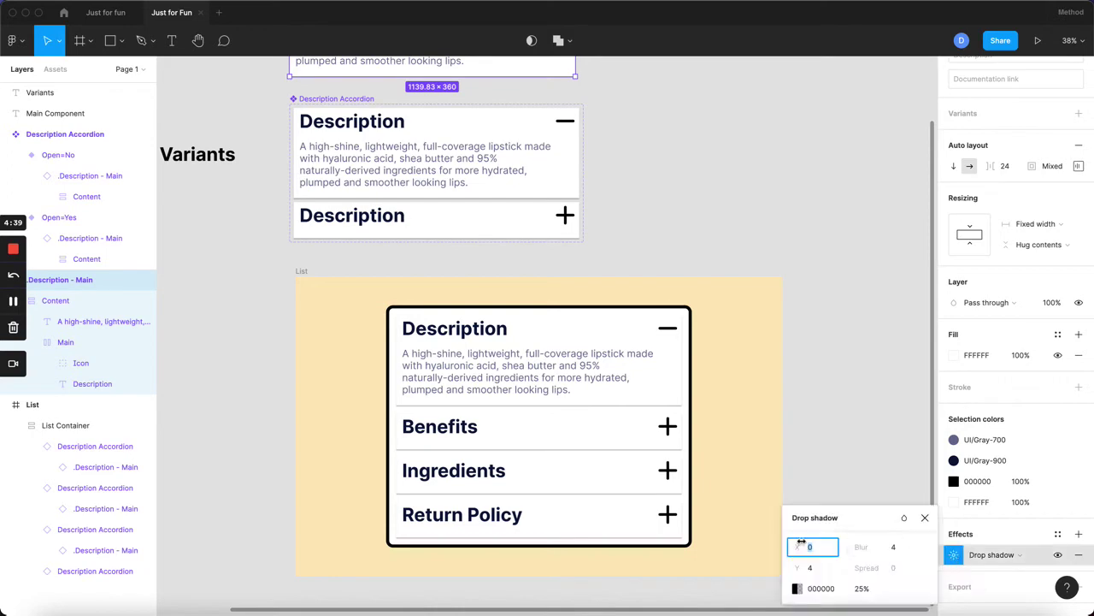
scroll(564, 411, up, 3)
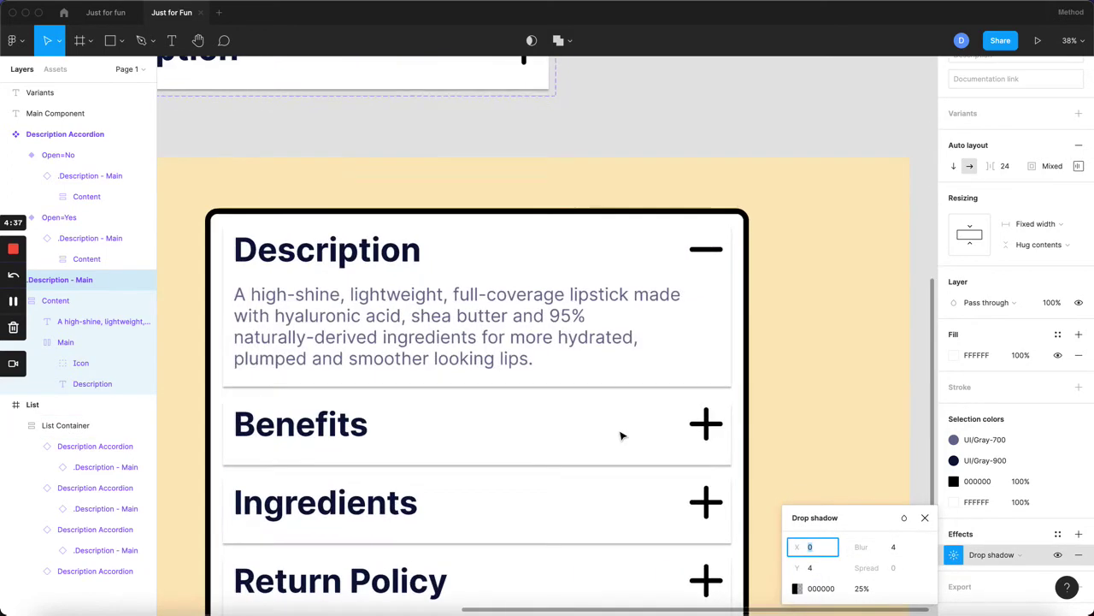
- Set the drop shadow blur to 0 and return the Y offset to 0 after testing
click(894, 547)
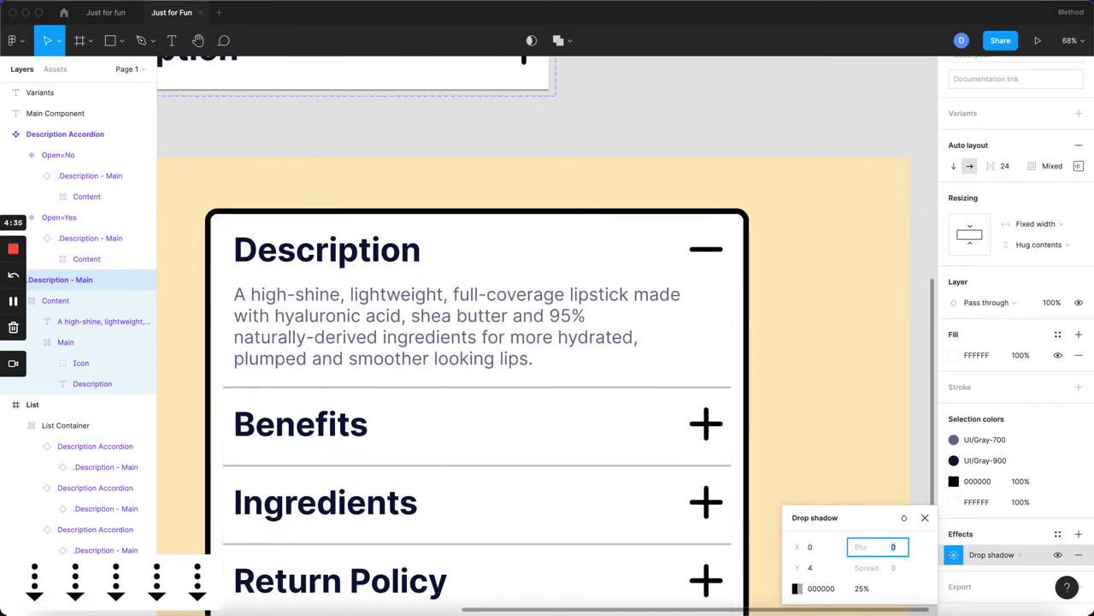
text(0)
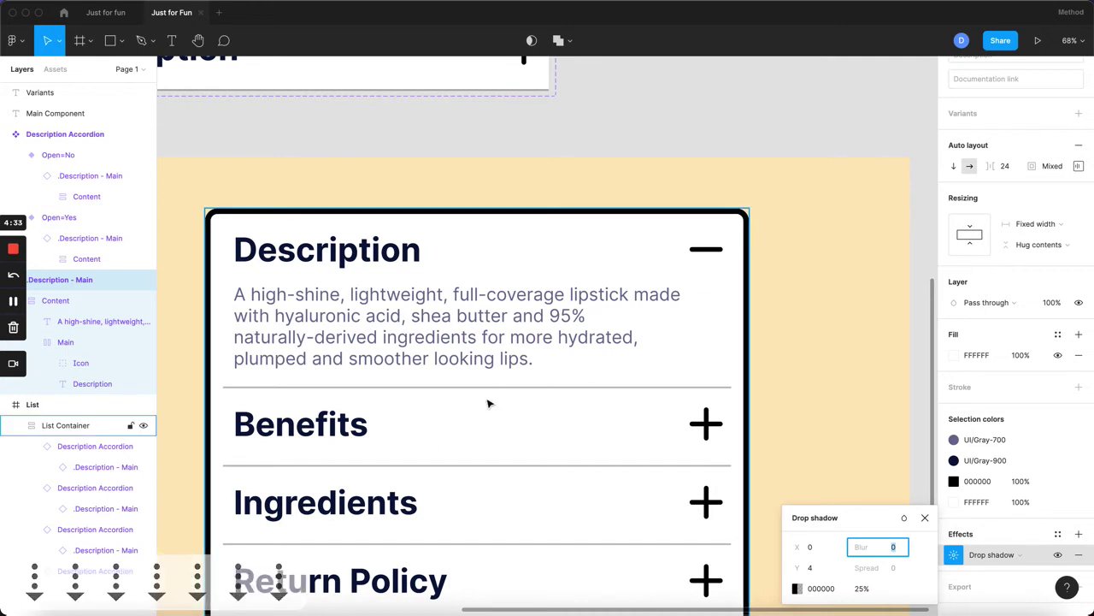
scroll(498, 390, down, 2)
click(817, 567)
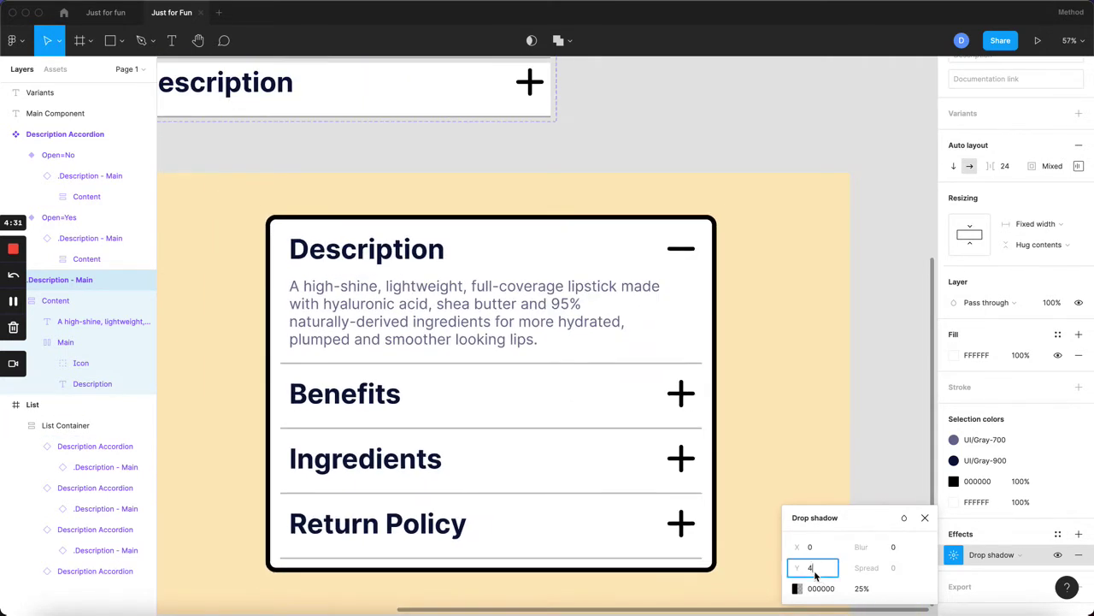
key(Down)
key(Down)
key(Down)
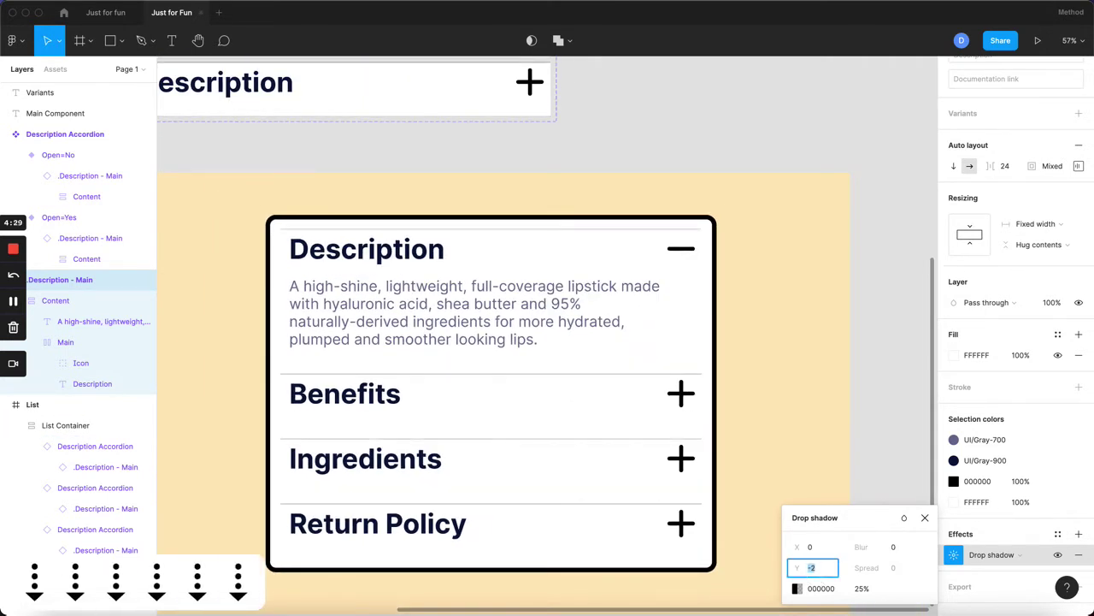
key(Down)
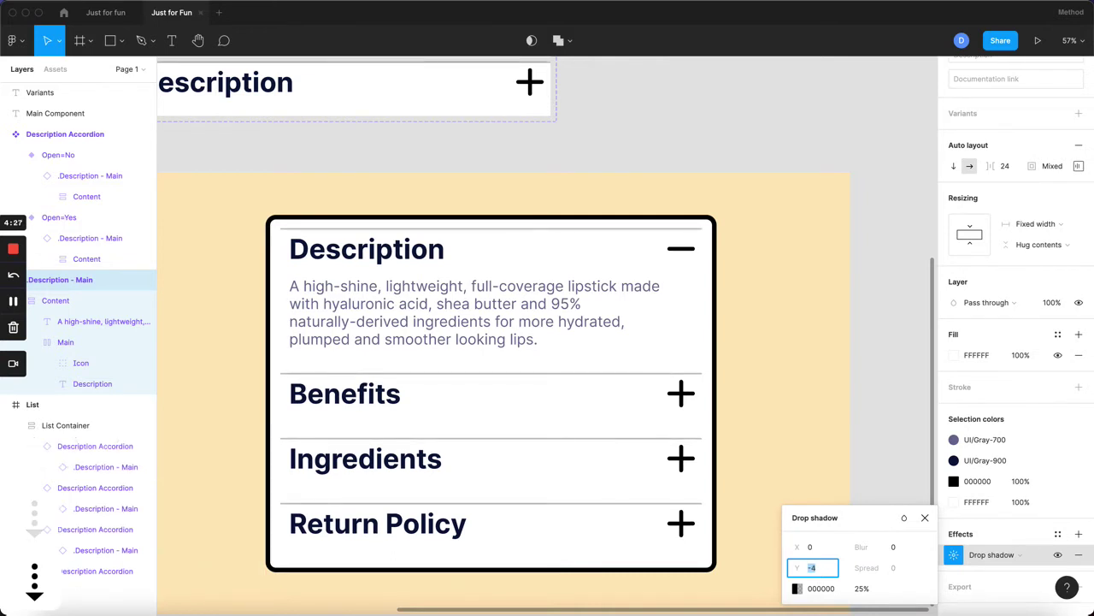
key(Up)
key(Up)
key(Up)
click(813, 548)
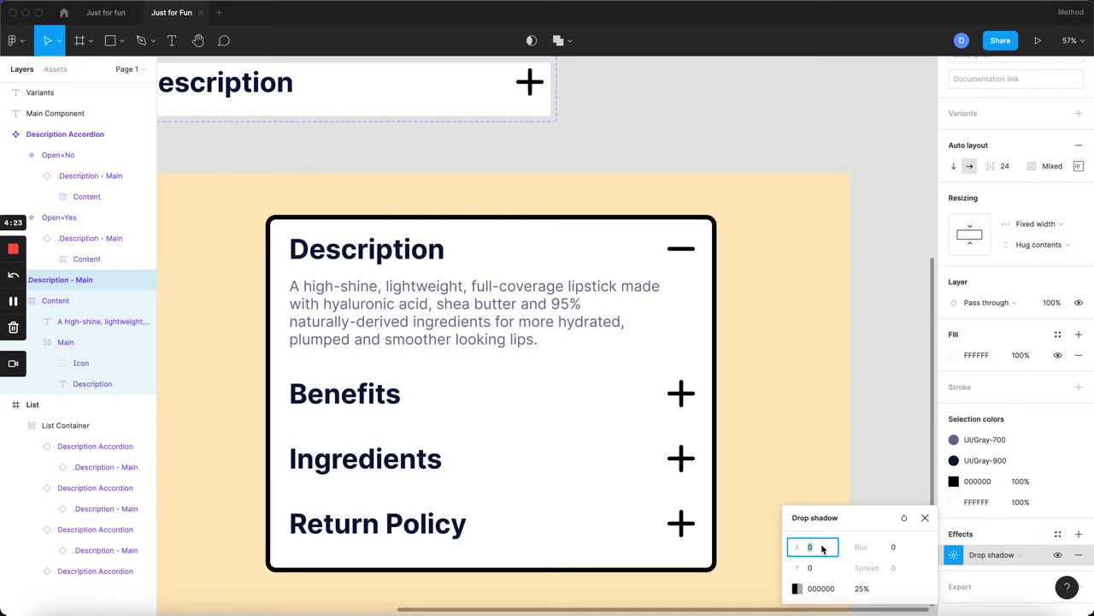
- After trying other offsets, settle the item shadow at X 0 and Y 4
key(Down)
key(Down)
key(Down)
key(Up)
key(Up)
key(Up)
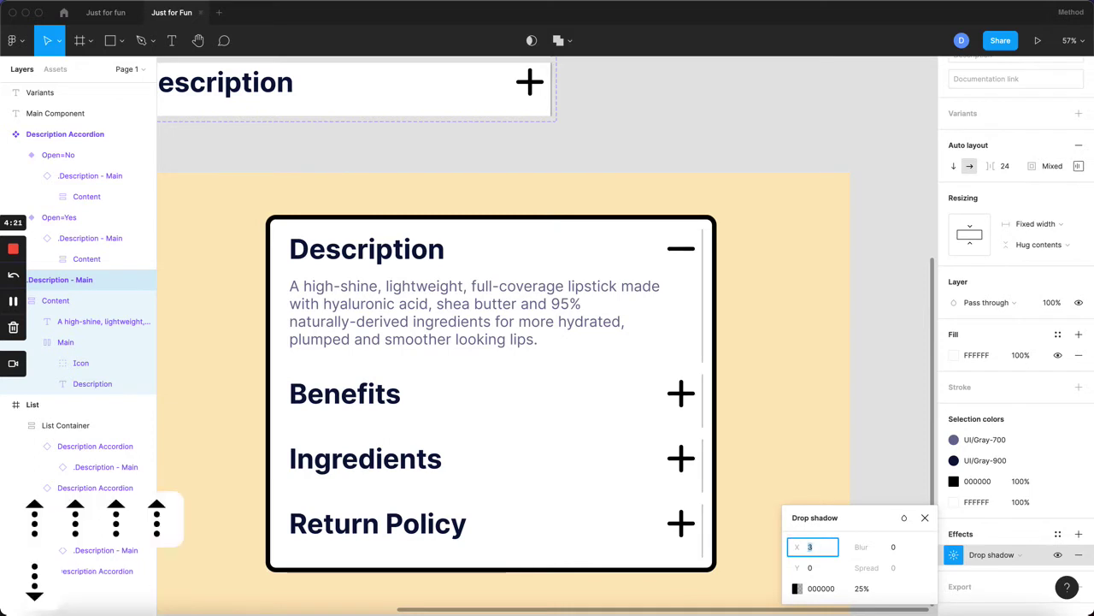
key(Up)
key(Up)
key(Up)
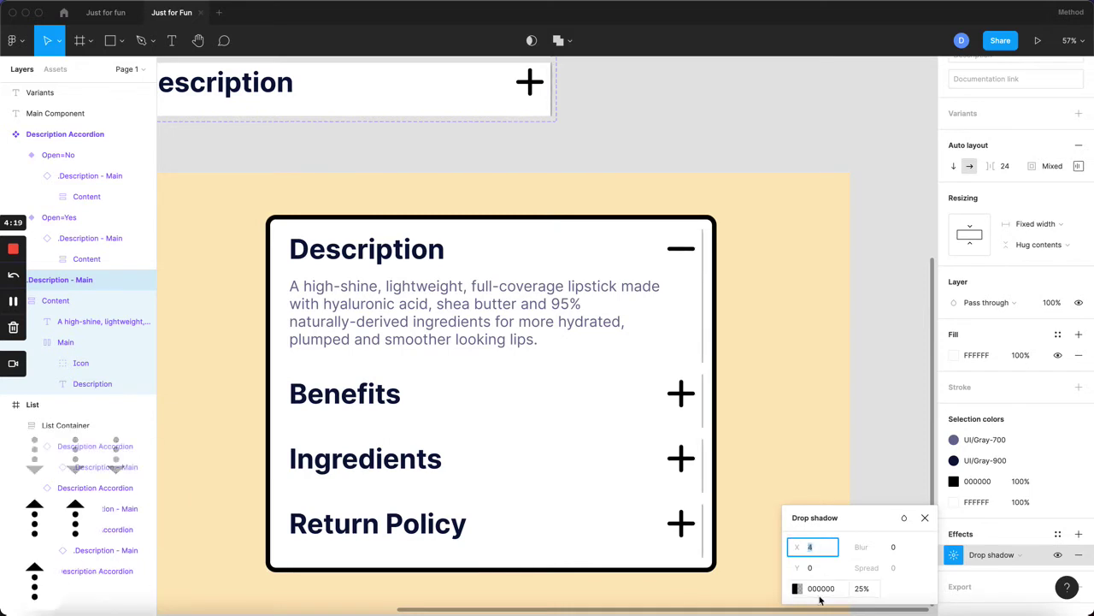
click(813, 568)
key(Up)
key(Up)
key(Up)
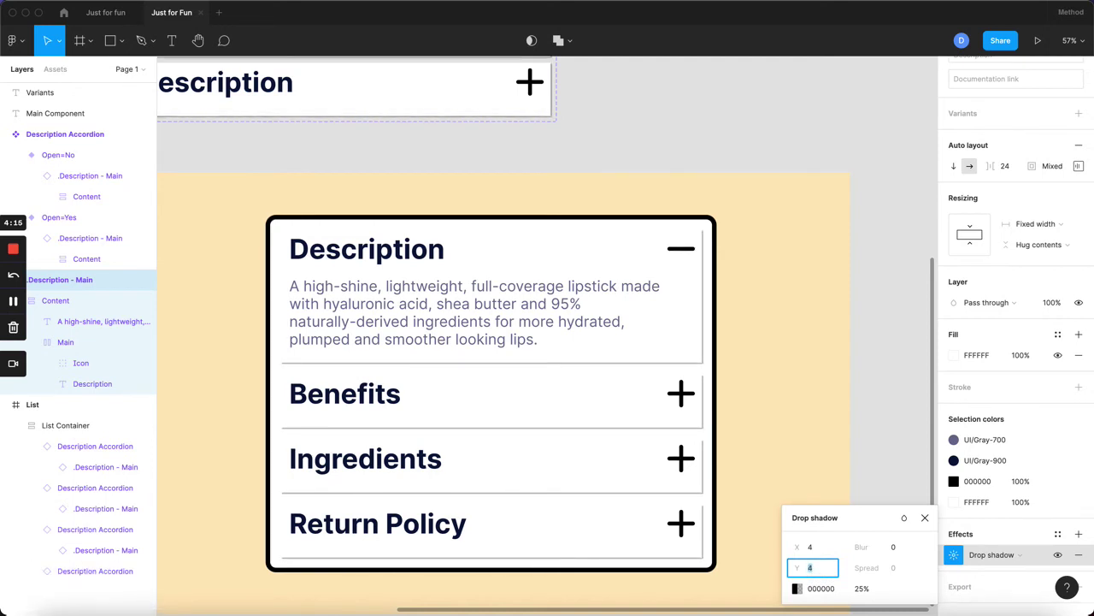
click(817, 548)
key(Down)
key(Down)
key(Down)
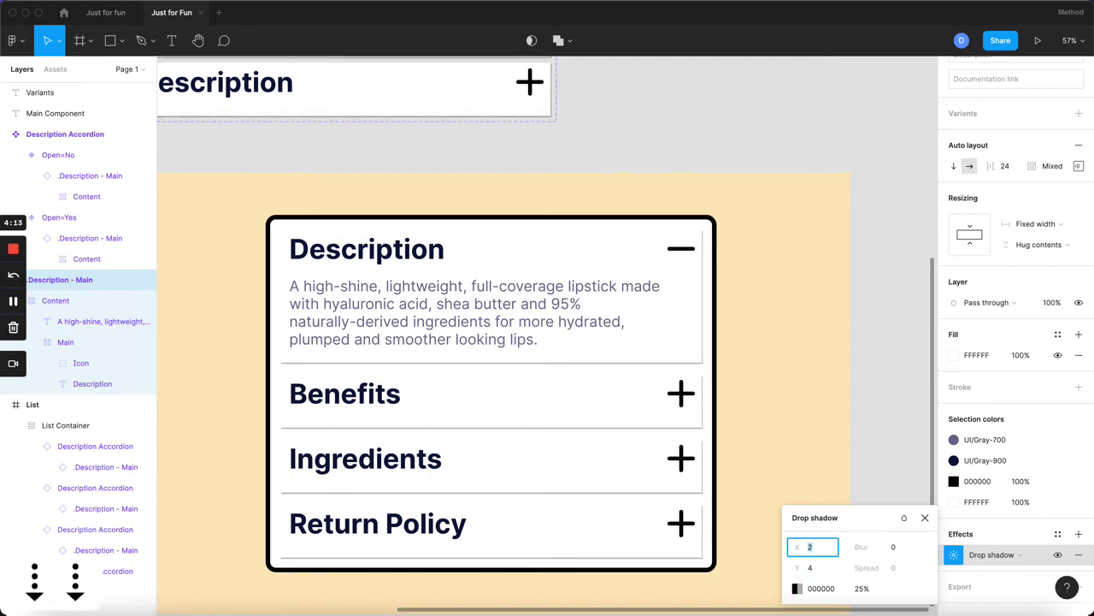
text(0)
click(813, 568)
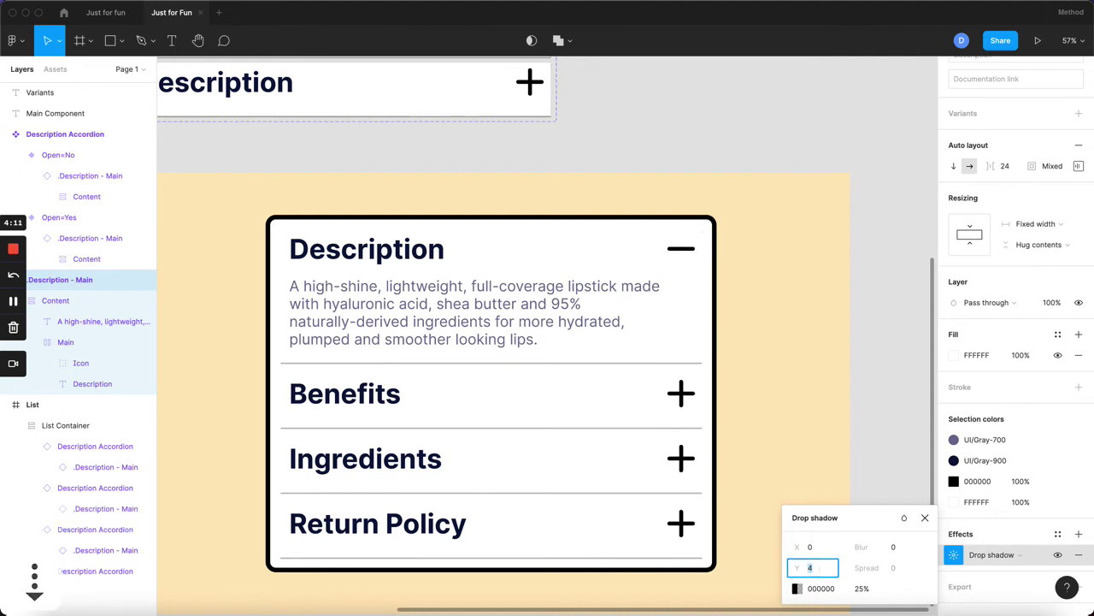
key(Up)
key(Up)
key(Up)
key(Up)
key(Up)
key(Up)
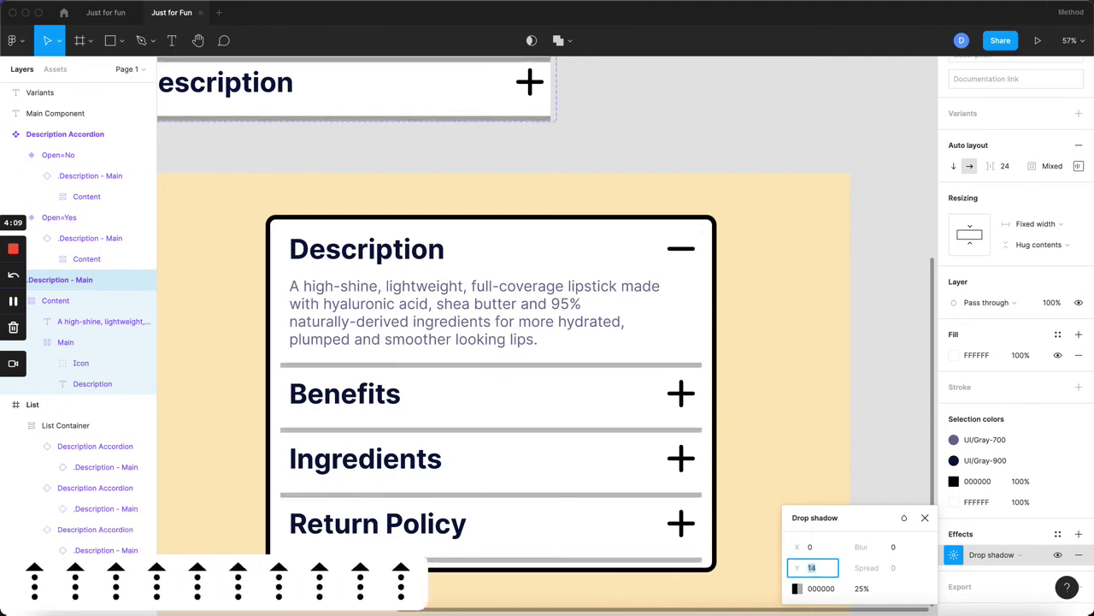
key(Down)
key(Down)
key(Down)
key(Down)
key(Down)
key(Down)
key(Down)
key(Down)
key(Down)
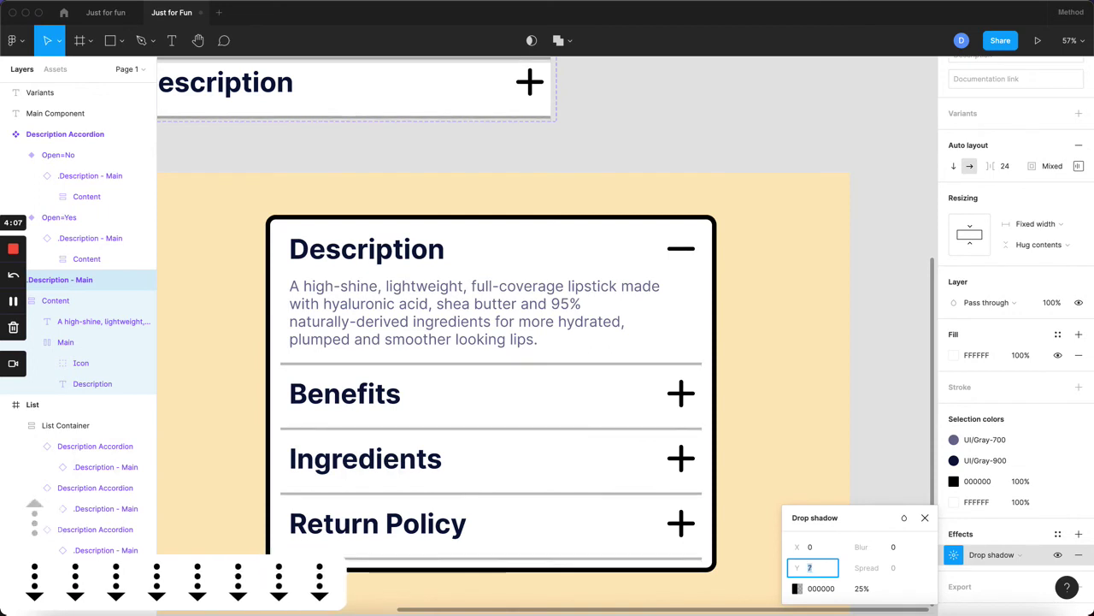
key(Down)
key(Down)
key(Down)
key(Down)
key(Down)
key(Down)
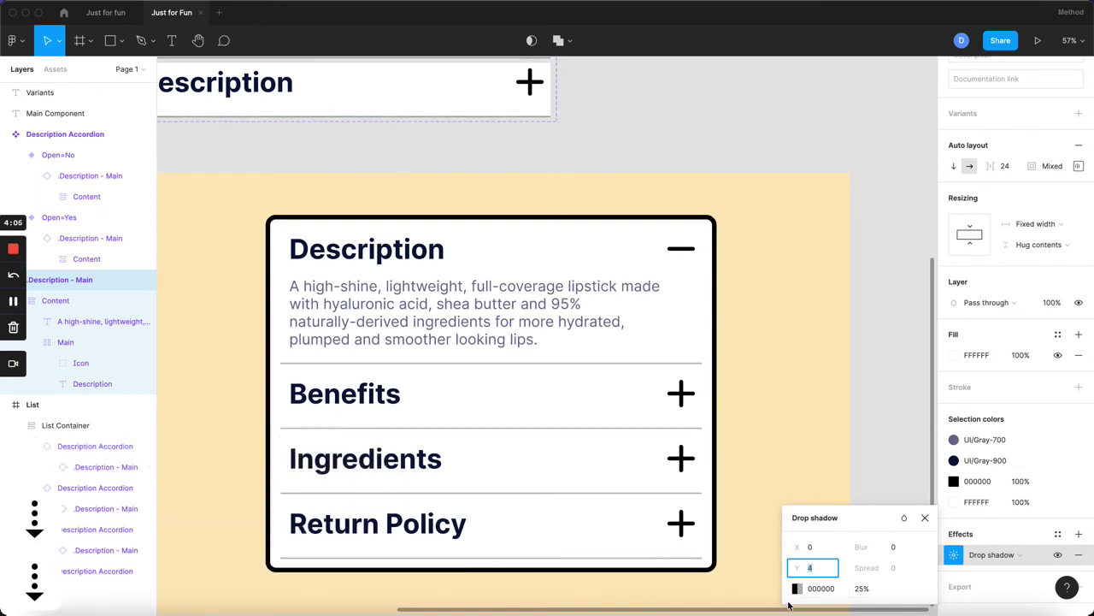
- Change the shadow colour to light grey E5E5E5 at 100% opacity, then deselect
click(796, 588)
click(704, 552)
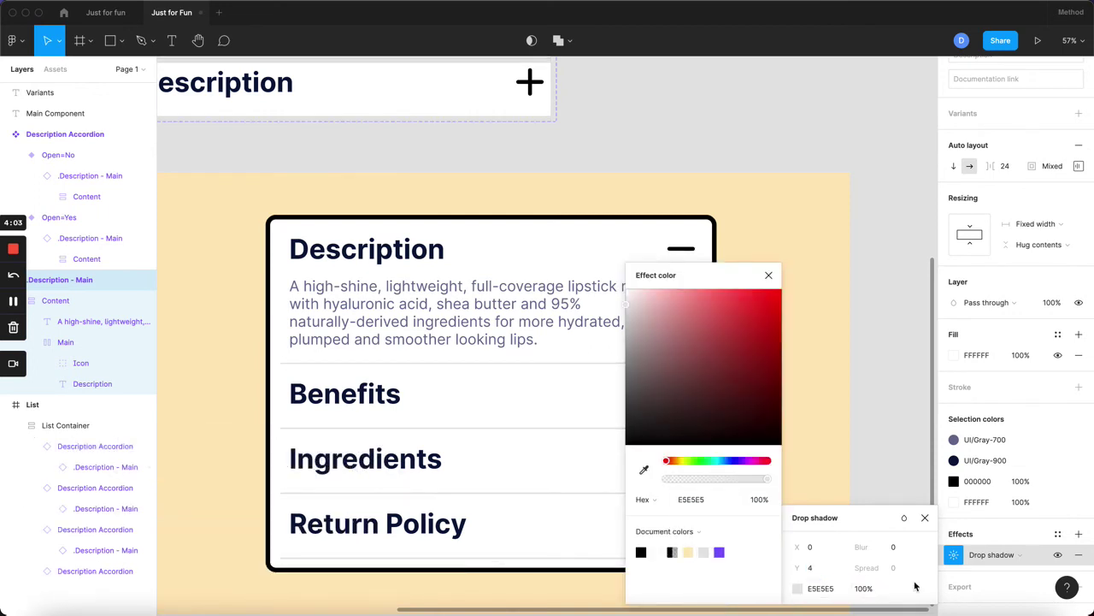
click(907, 467)
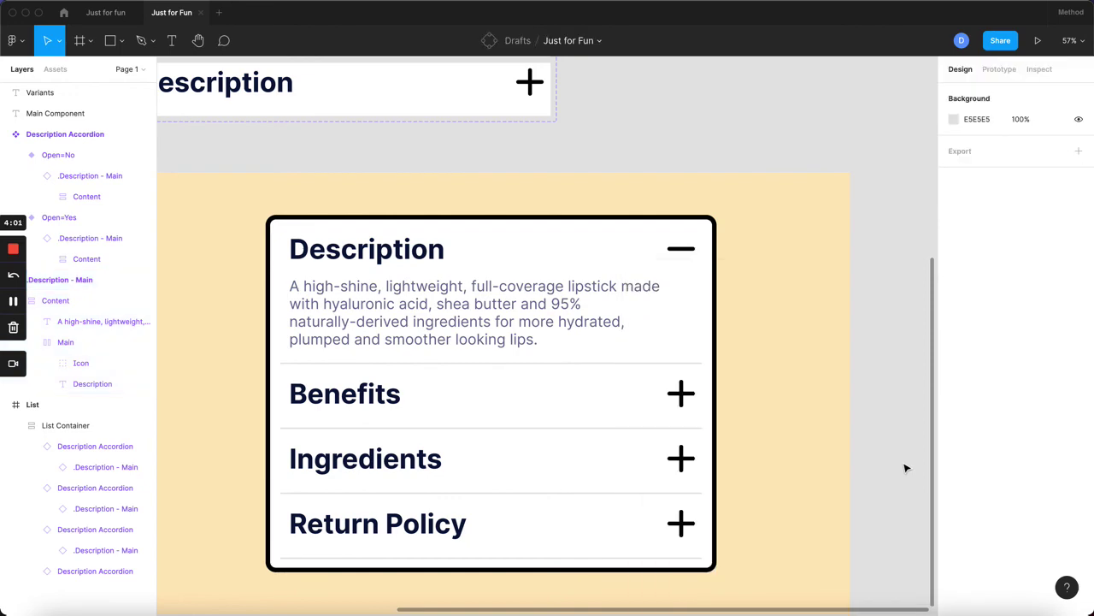
scroll(906, 467, down, 3)
scroll(906, 467, down, 2)
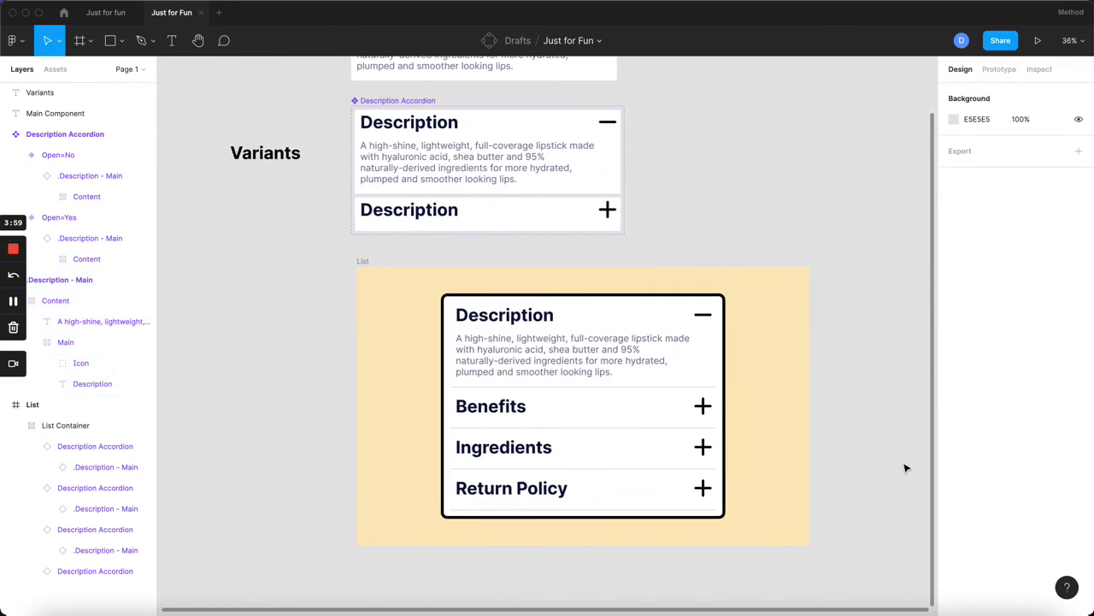
scroll(906, 467, right, 1)
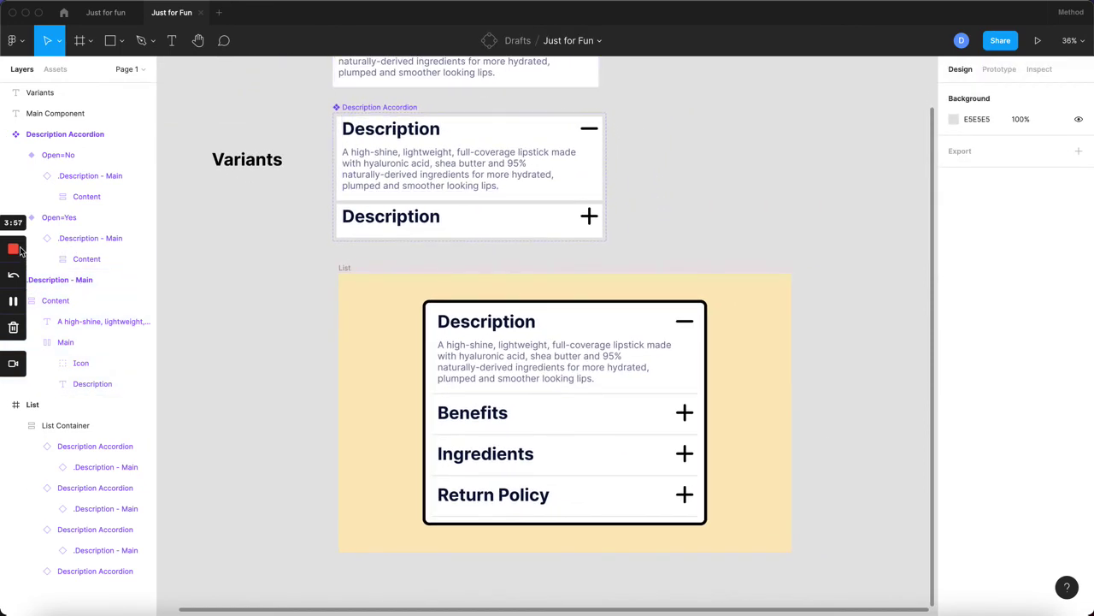